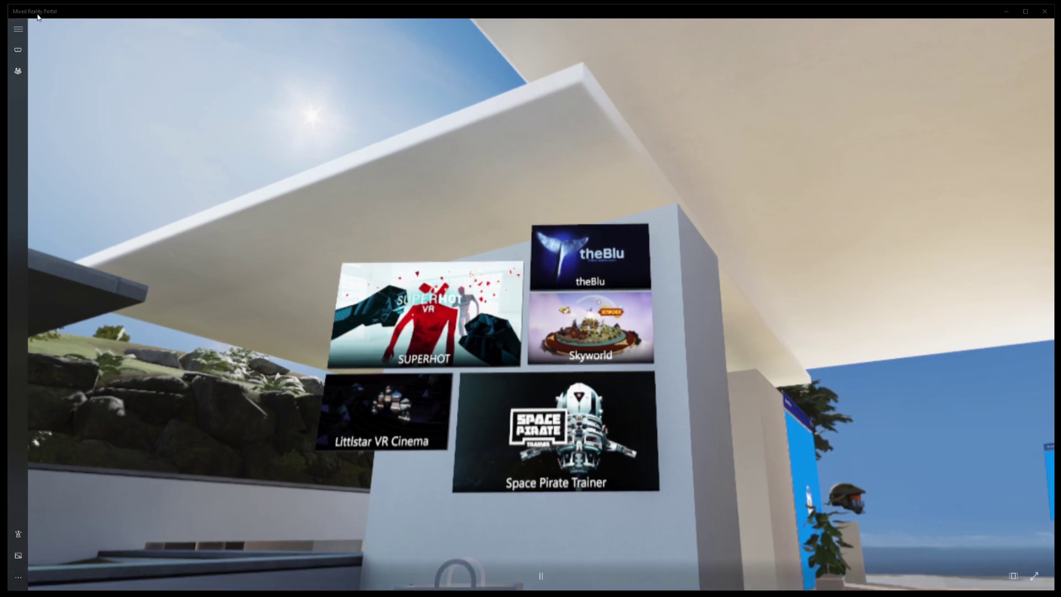
- Open Settings from the portal's '...' menu, landing on the Audio and speech page
{"action": "left_click", "coordinate": [18, 580]}
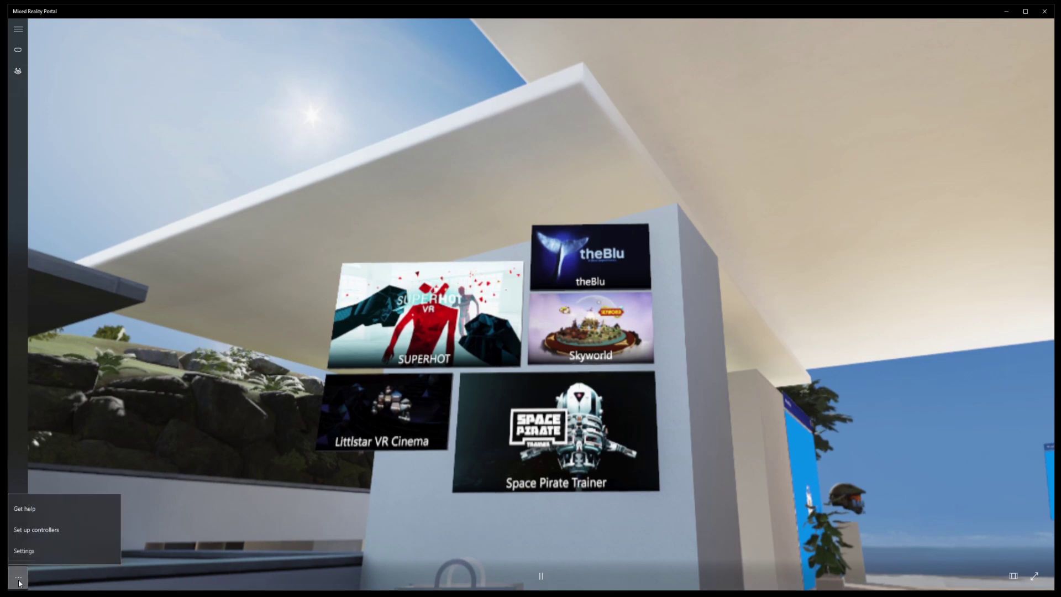
{"action": "left_click", "coordinate": [28, 551]}
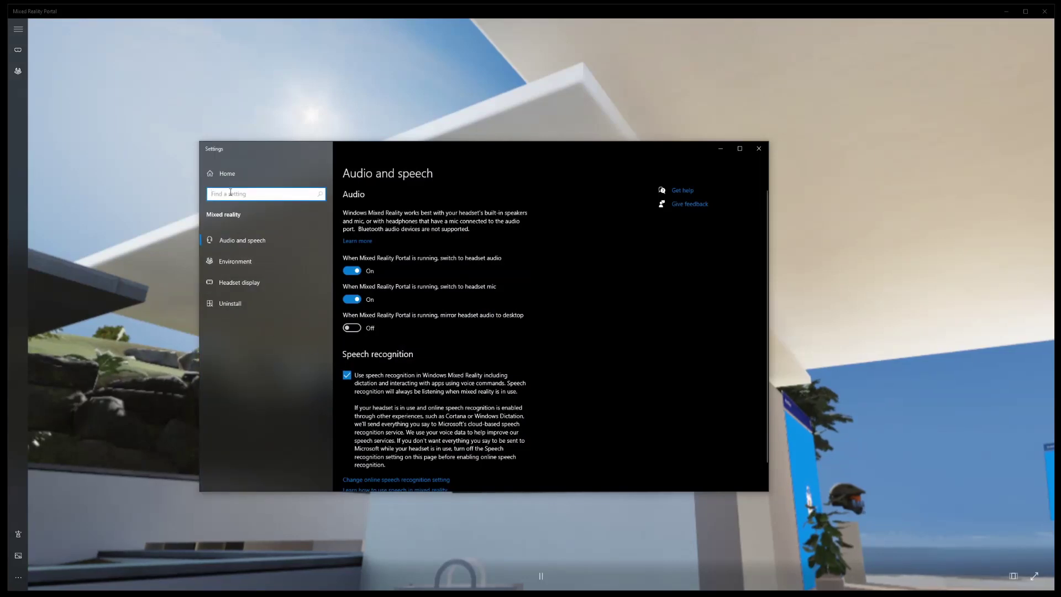
- On Headset display, keep home detail at High and app window resolution at 1080p
{"action": "left_click", "coordinate": [245, 285]}
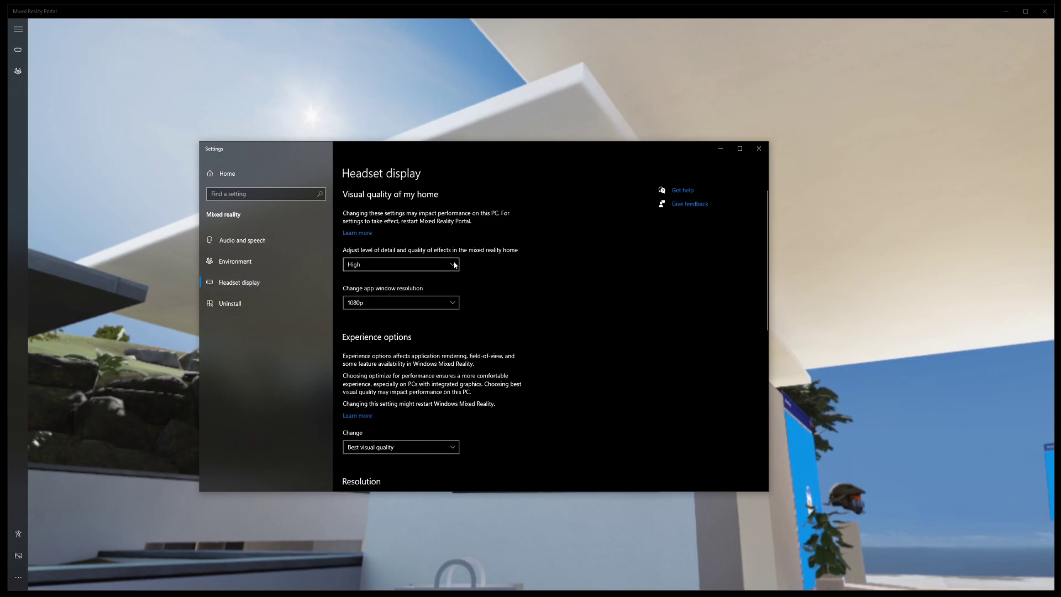
{"action": "left_click", "coordinate": [381, 264]}
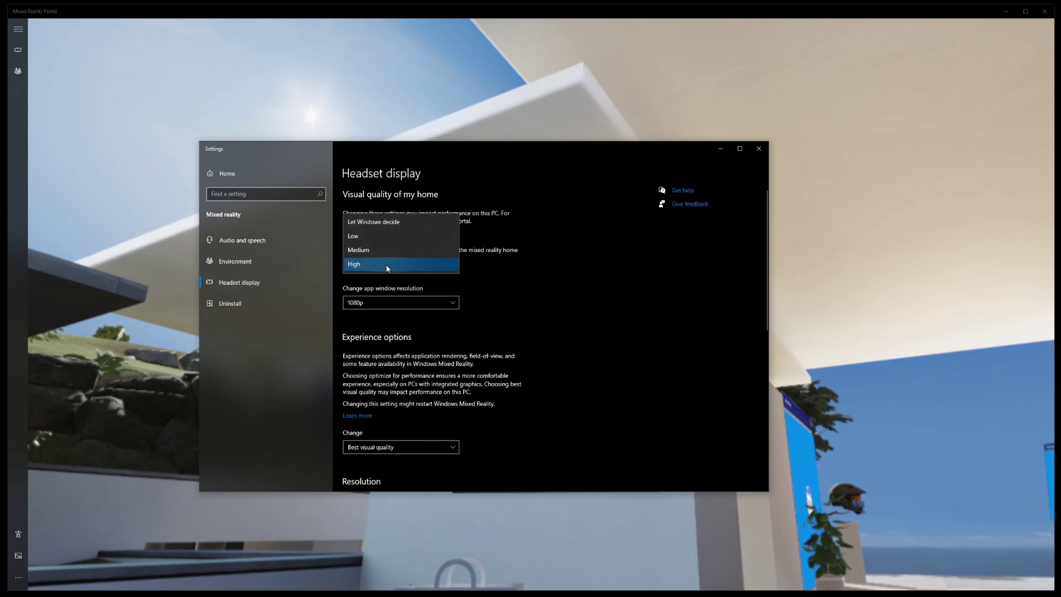
{"action": "left_click", "coordinate": [376, 263]}
{"action": "left_click", "coordinate": [432, 302]}
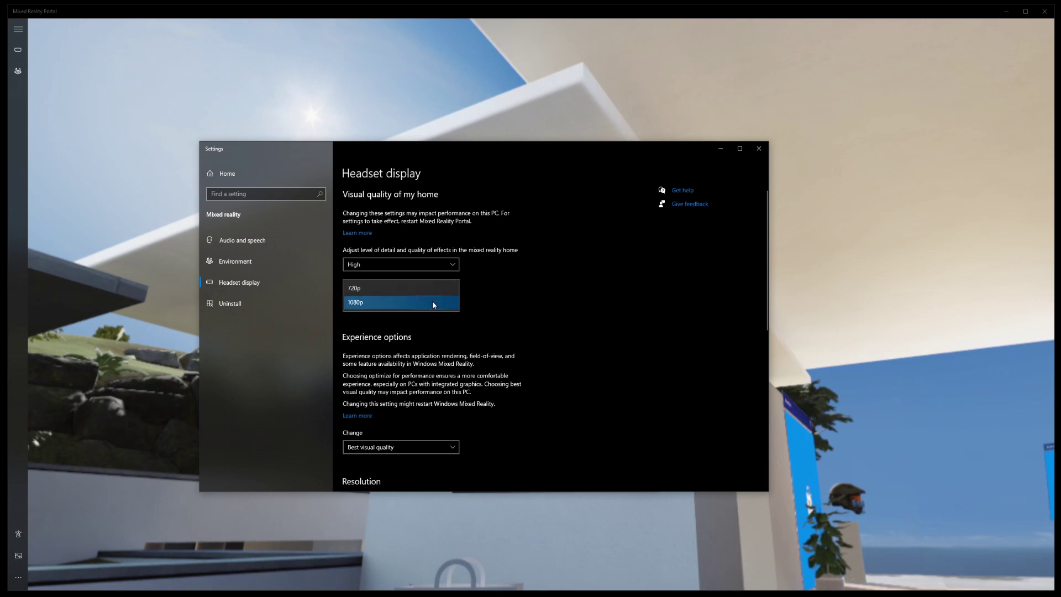
{"action": "left_click", "coordinate": [432, 302]}
- Keep Best visual quality as the experience option and 4320 x 2160 display resolution
{"action": "scroll", "coordinate": [553, 321], "scroll_direction": "down", "scroll_amount": 2}
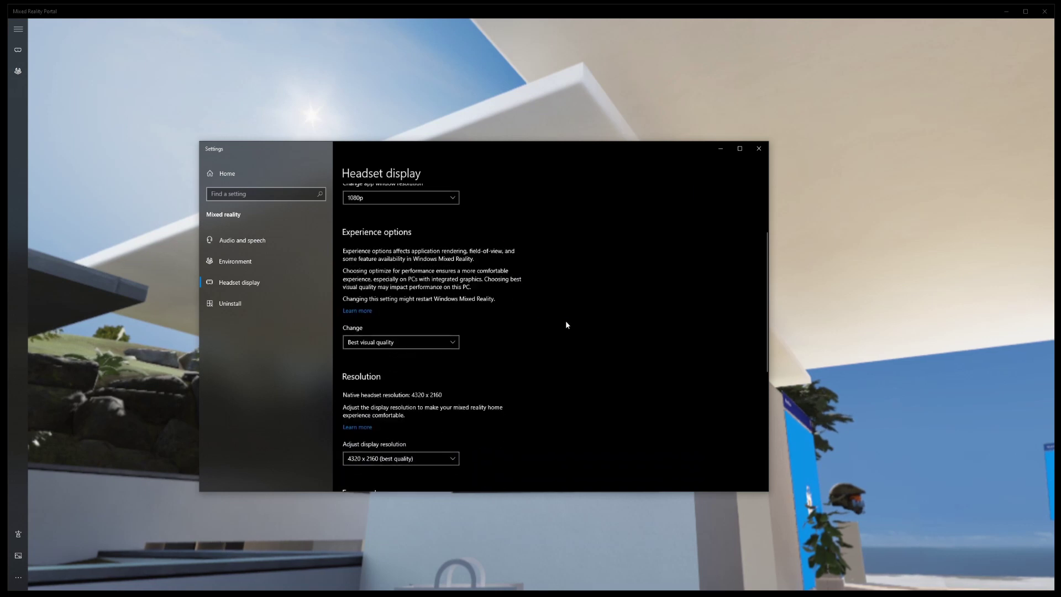
{"action": "left_click", "coordinate": [447, 342]}
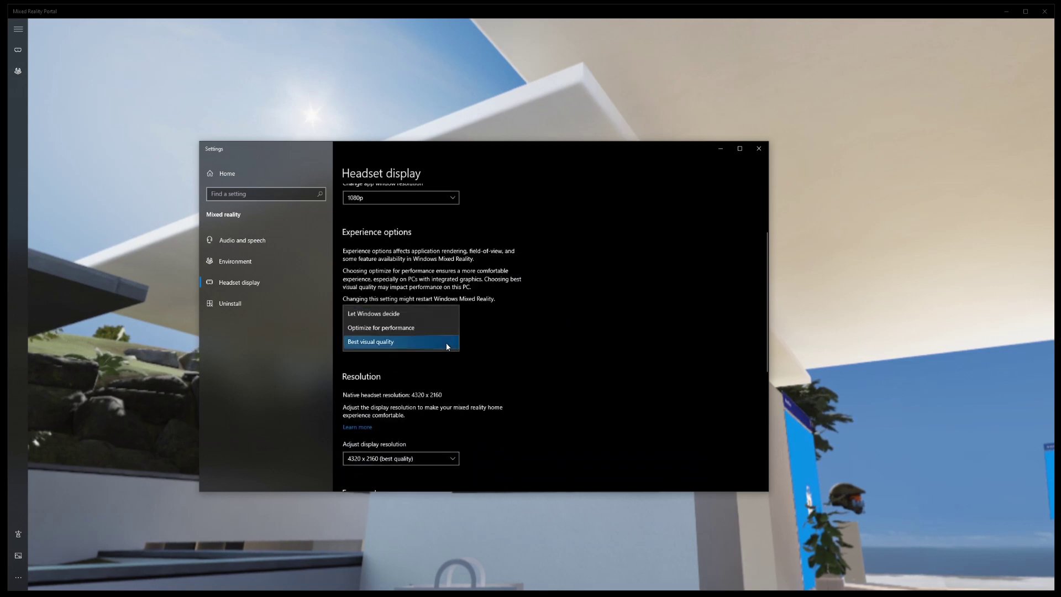
{"action": "left_click", "coordinate": [372, 342]}
{"action": "scroll", "coordinate": [553, 393], "scroll_direction": "down", "scroll_amount": 1}
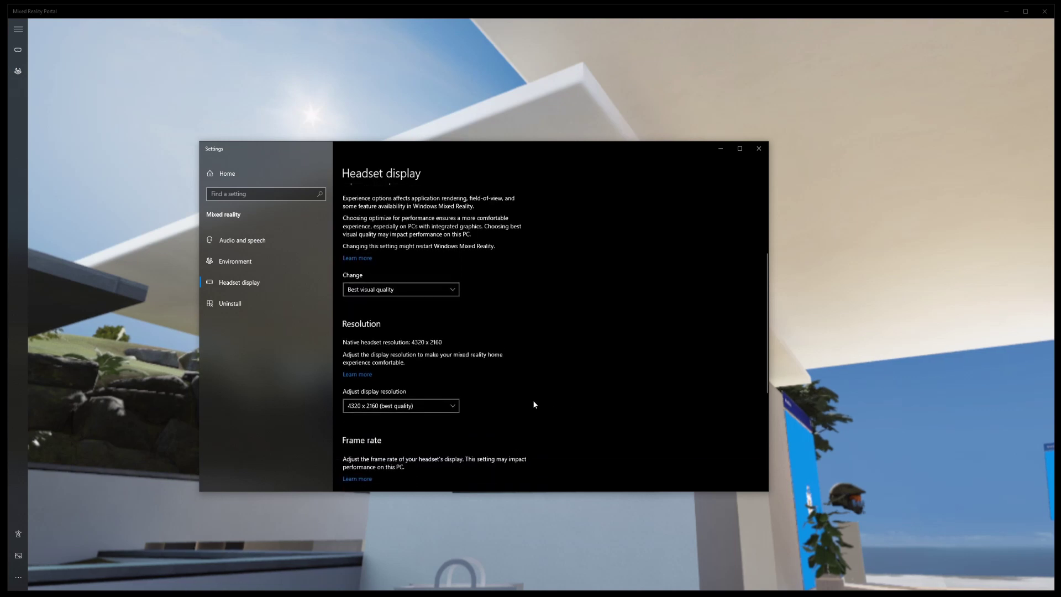
{"action": "left_click", "coordinate": [437, 406]}
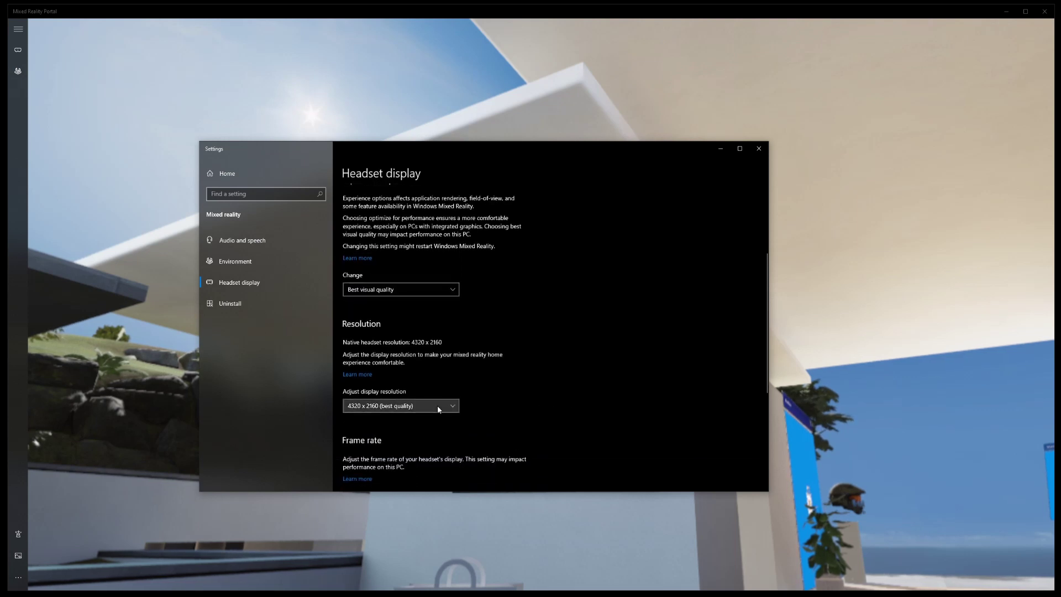
{"action": "left_click", "coordinate": [413, 406]}
{"action": "scroll", "coordinate": [553, 403], "scroll_direction": "down", "scroll_amount": 4}
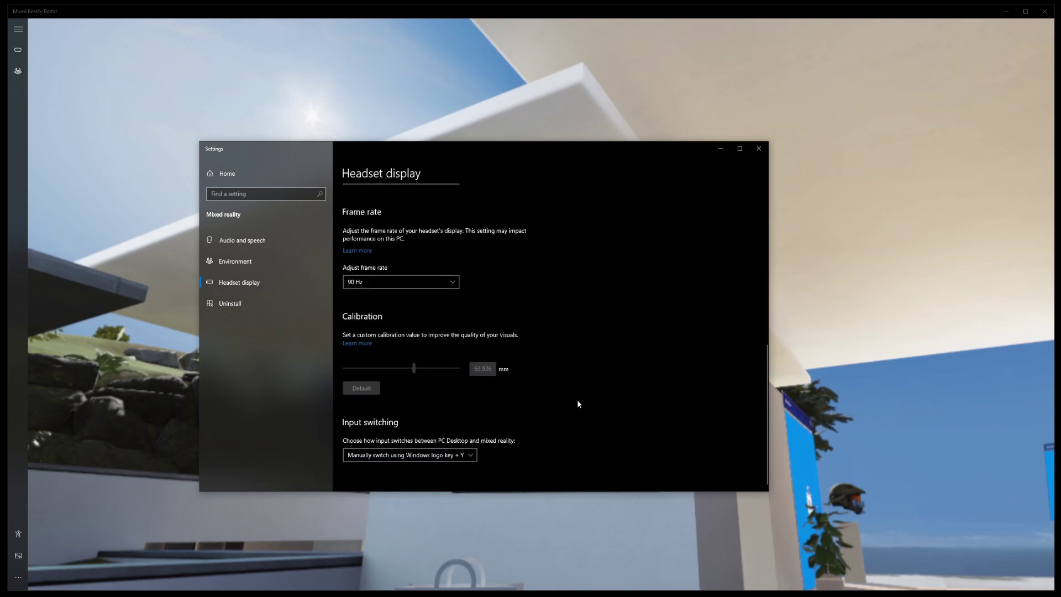
{"action": "scroll", "coordinate": [577, 400], "scroll_direction": "up", "scroll_amount": 5}
{"action": "mouse_move", "coordinate": [811, 282]}
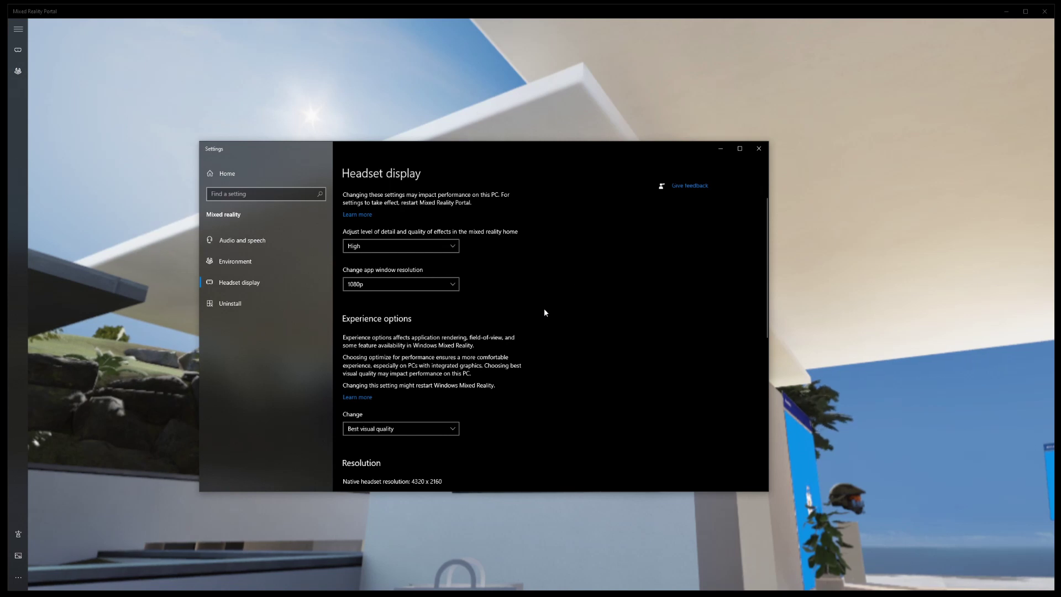
{"action": "scroll", "coordinate": [533, 301], "scroll_direction": "down", "scroll_amount": 2}
{"action": "scroll", "coordinate": [576, 315], "scroll_direction": "down", "scroll_amount": 5}
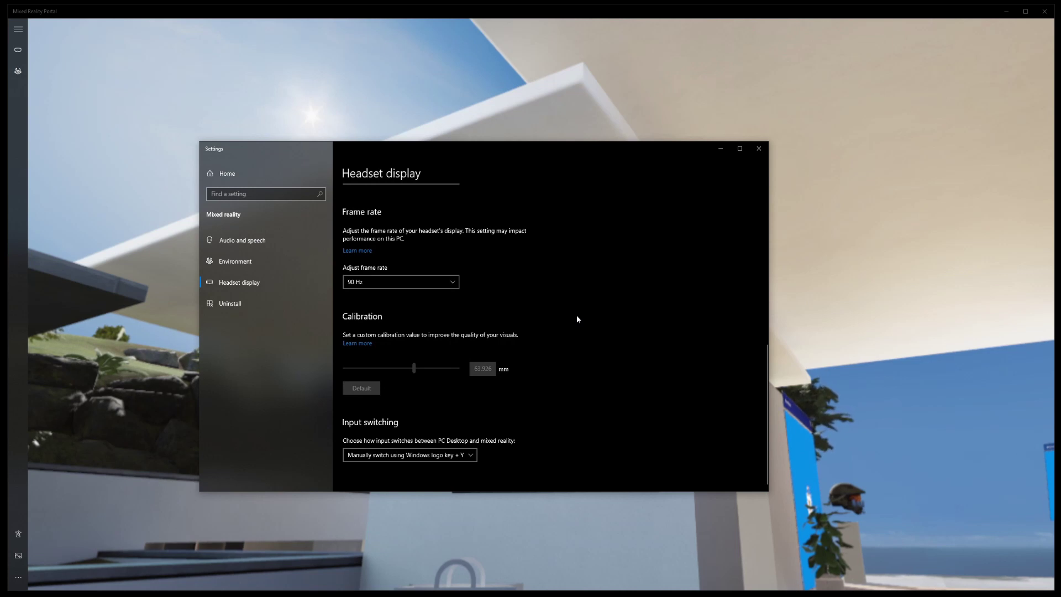
{"action": "scroll", "coordinate": [576, 319], "scroll_direction": "up", "scroll_amount": 2}
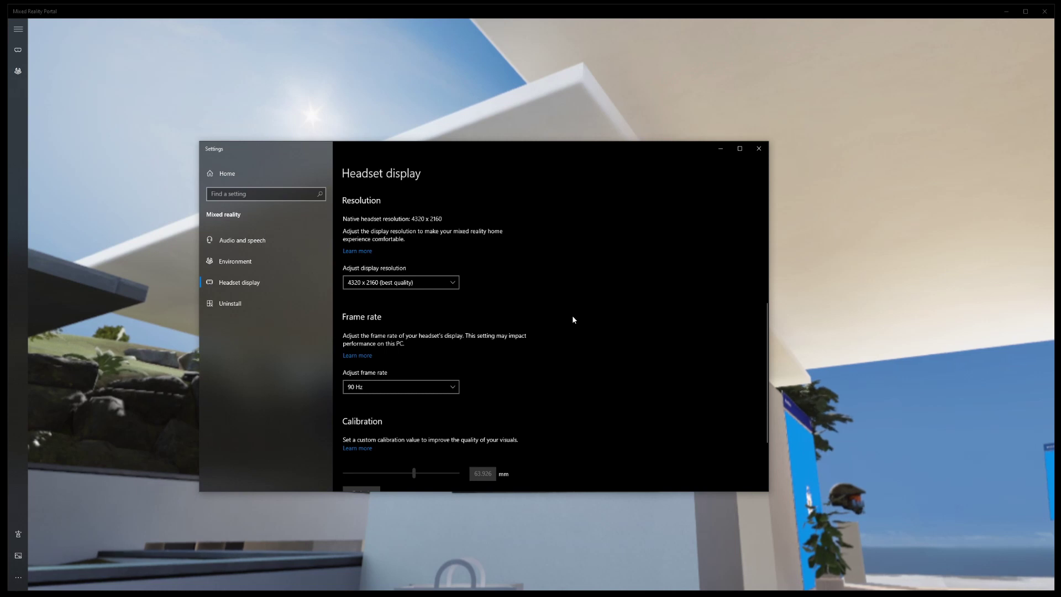
{"action": "scroll", "coordinate": [574, 320], "scroll_direction": "down", "scroll_amount": 1}
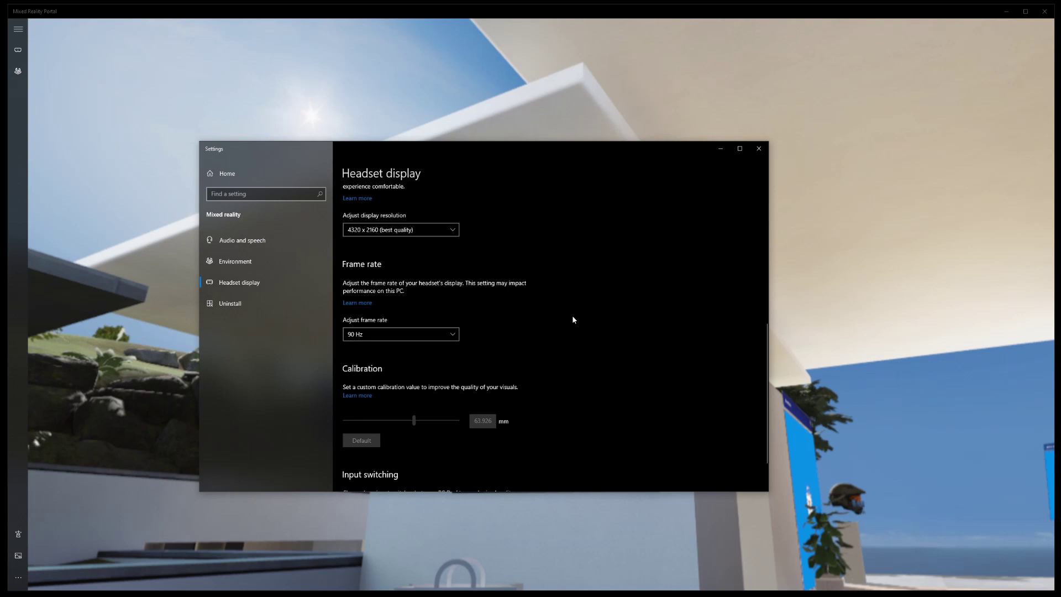
{"action": "scroll", "coordinate": [573, 319], "scroll_direction": "down", "scroll_amount": 1}
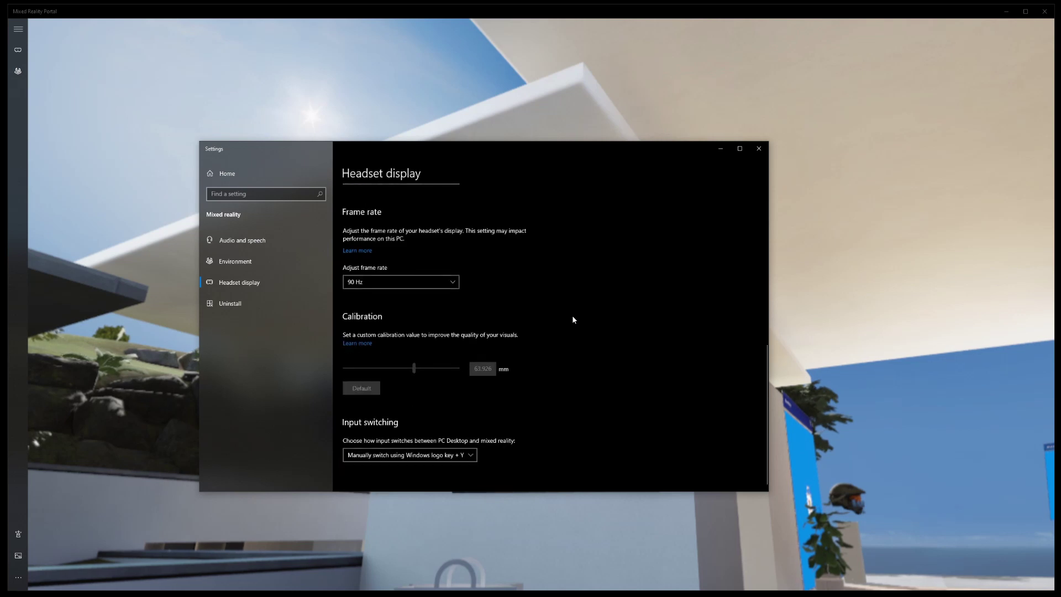
{"action": "scroll", "coordinate": [572, 320], "scroll_direction": "up", "scroll_amount": 1}
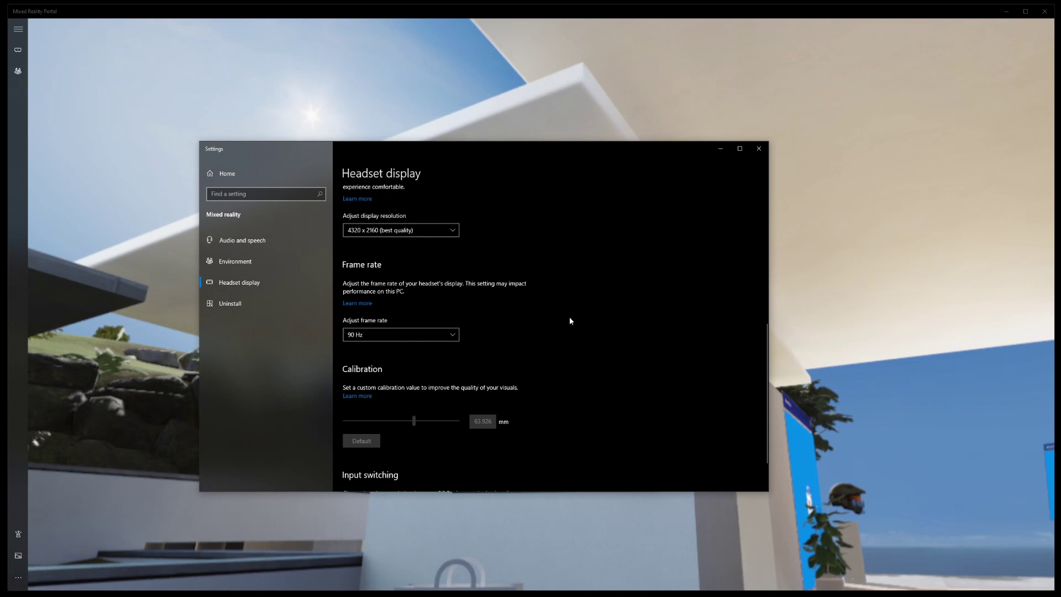
{"action": "scroll", "coordinate": [571, 320], "scroll_direction": "up", "scroll_amount": 3}
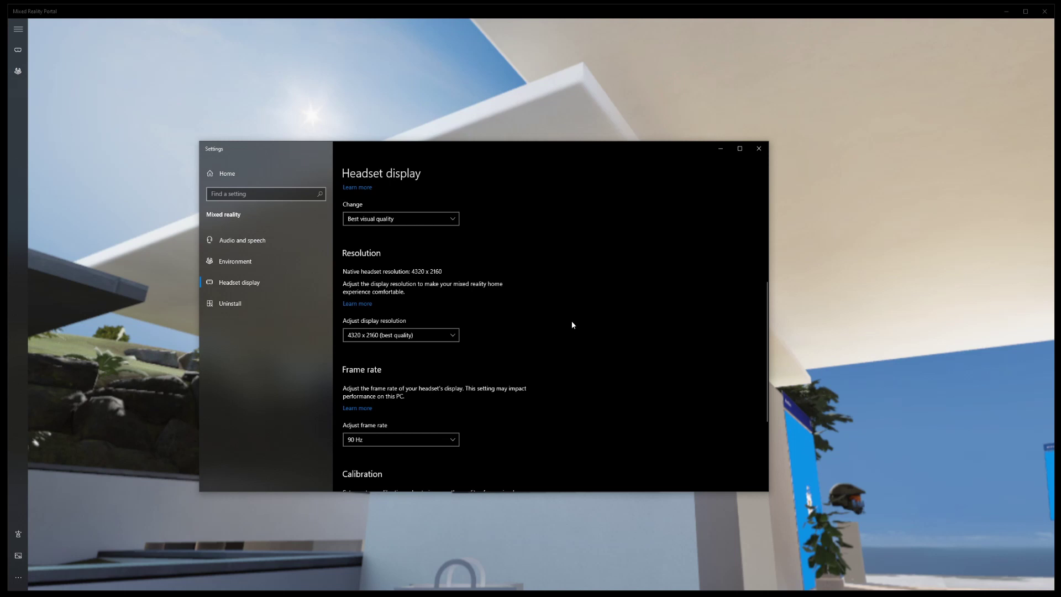
{"action": "scroll", "coordinate": [573, 327], "scroll_direction": "up", "scroll_amount": 1}
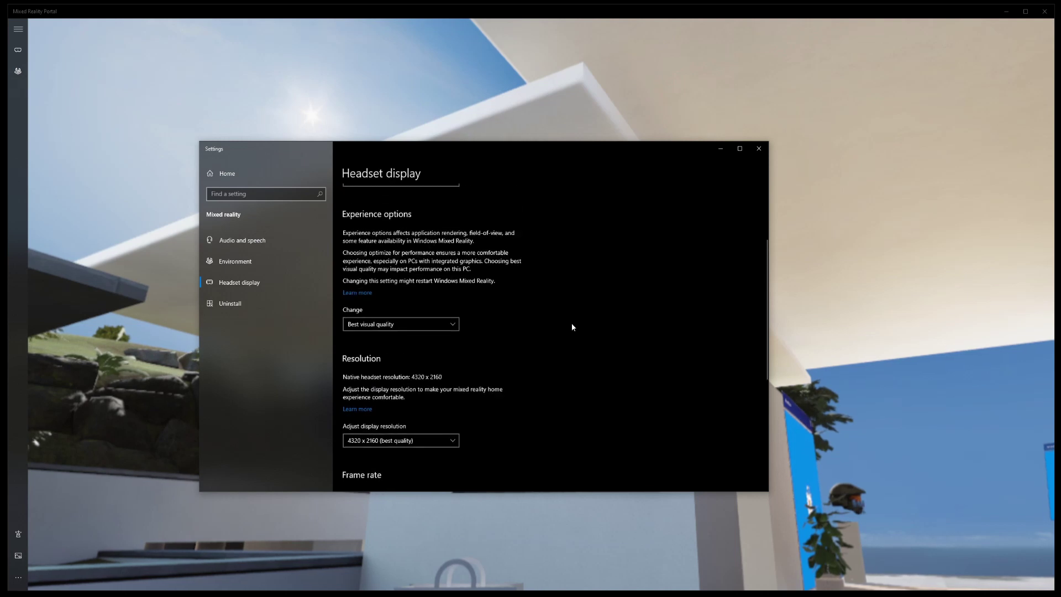
{"action": "scroll", "coordinate": [572, 327], "scroll_direction": "down", "scroll_amount": 4}
{"action": "scroll", "coordinate": [572, 326], "scroll_direction": "down", "scroll_amount": 1}
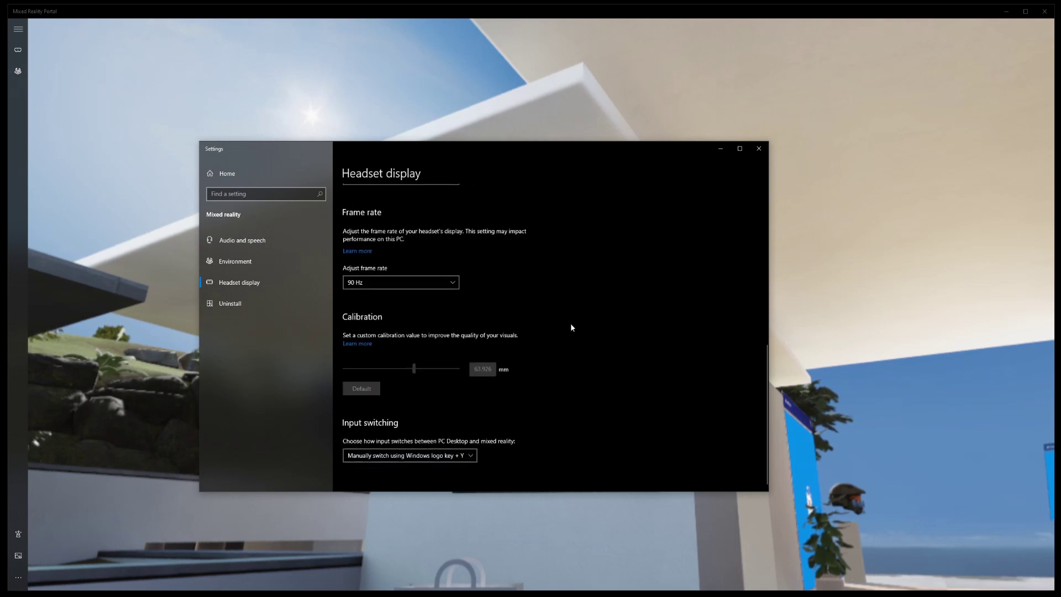
{"action": "scroll", "coordinate": [577, 334], "scroll_direction": "up", "scroll_amount": 1}
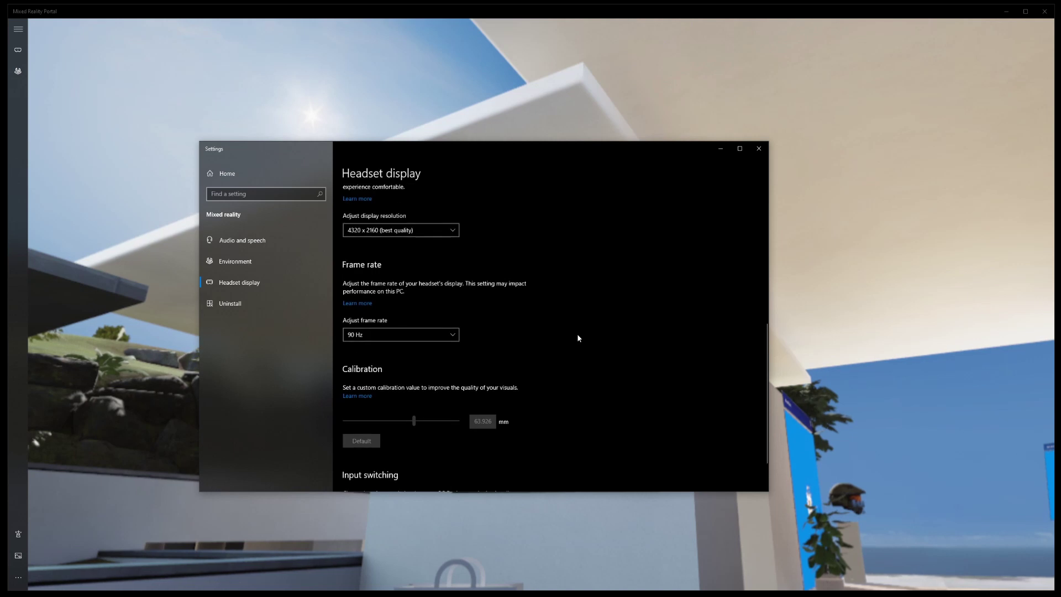
{"action": "scroll", "coordinate": [579, 338], "scroll_direction": "up", "scroll_amount": 1}
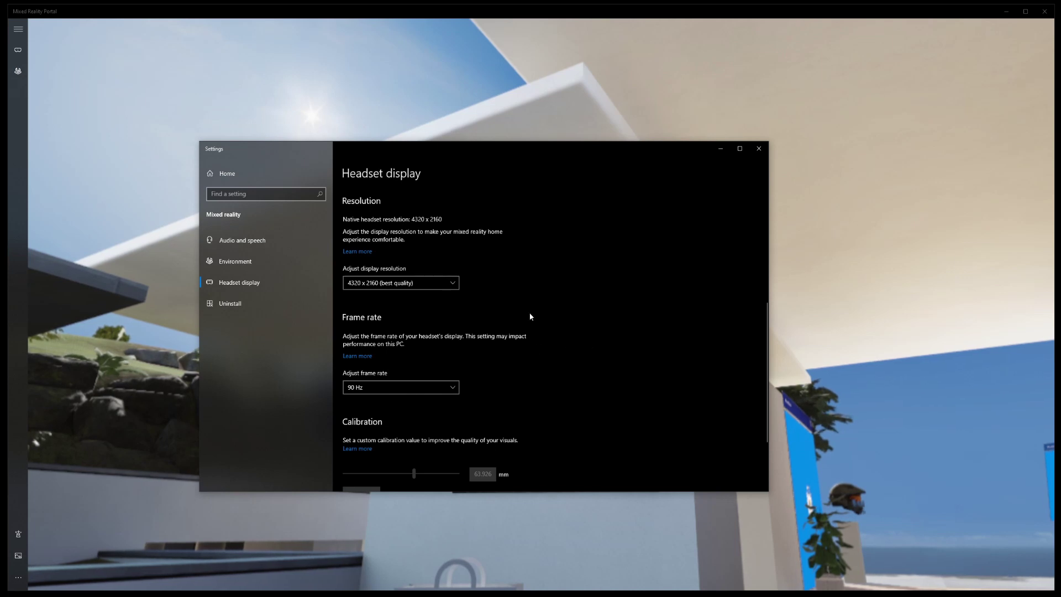
{"action": "scroll", "coordinate": [550, 338], "scroll_direction": "down", "scroll_amount": 2}
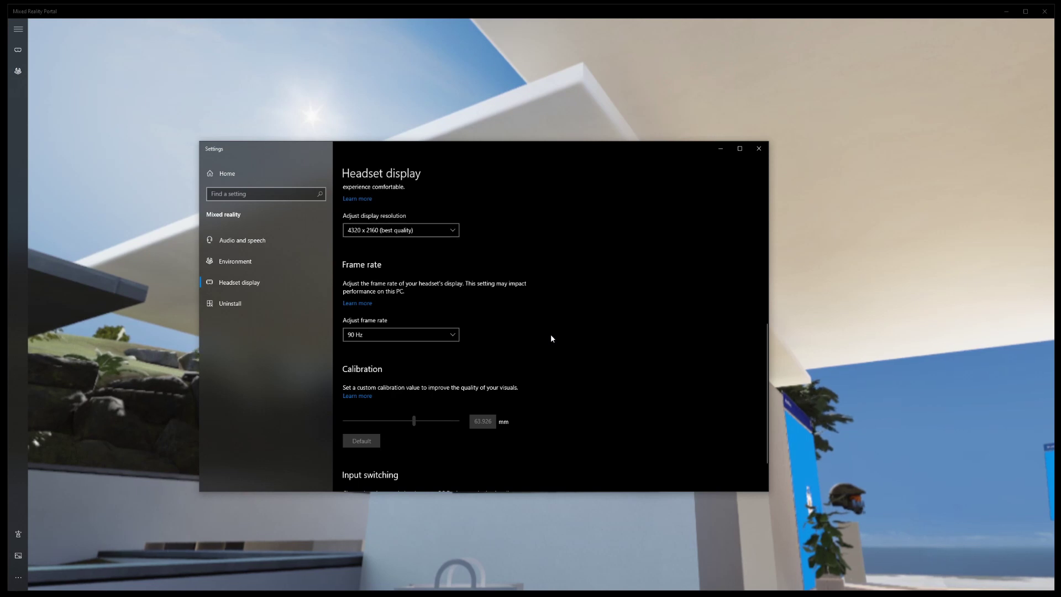
{"action": "scroll", "coordinate": [548, 325], "scroll_direction": "up", "scroll_amount": 2}
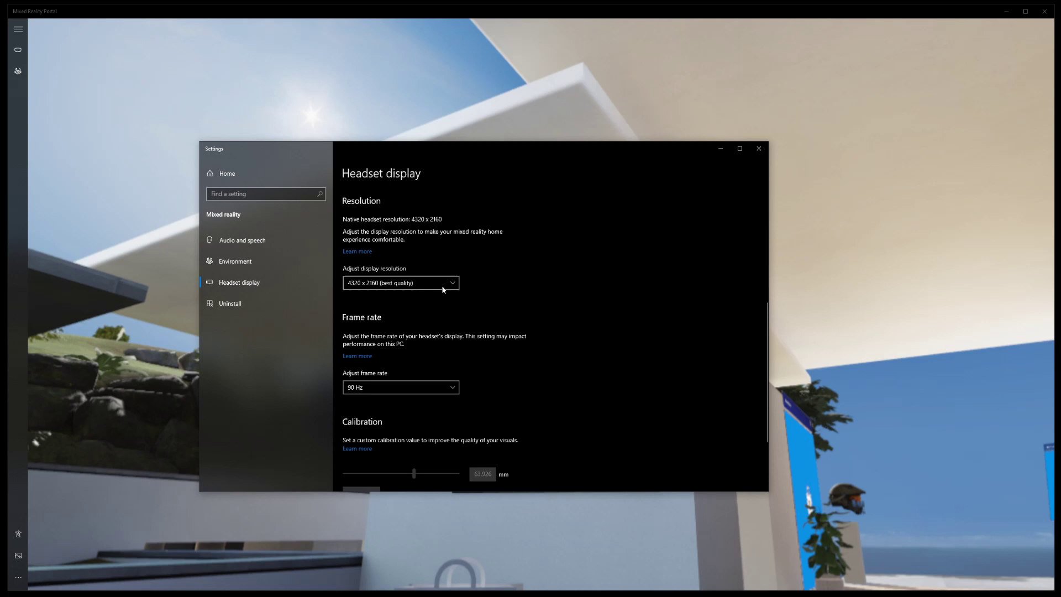
- Choose Automatic upscaling (best performance) for headset display resolution, leaving frame rate at 90 Hz
{"action": "left_click", "coordinate": [418, 283]}
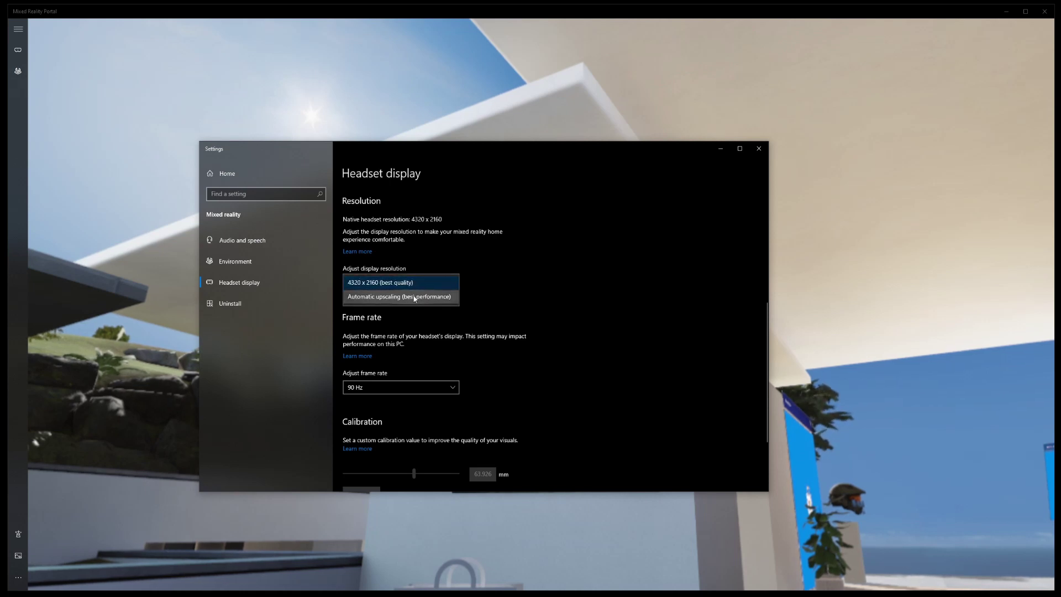
{"action": "left_click", "coordinate": [418, 298]}
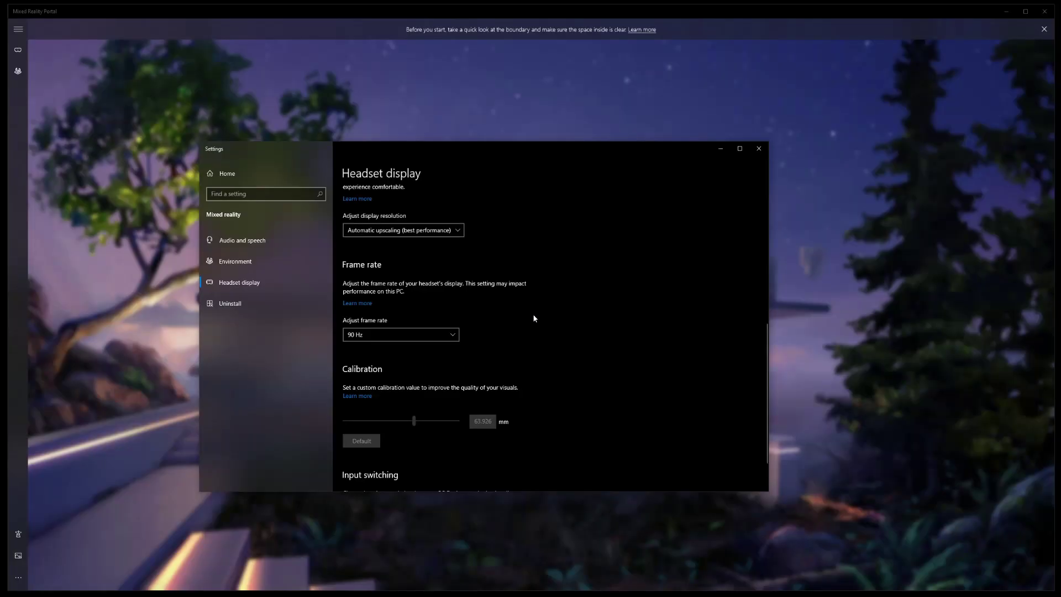
{"action": "scroll", "coordinate": [612, 321], "scroll_direction": "down", "scroll_amount": 2}
{"action": "scroll", "coordinate": [612, 323], "scroll_direction": "up", "scroll_amount": 6}
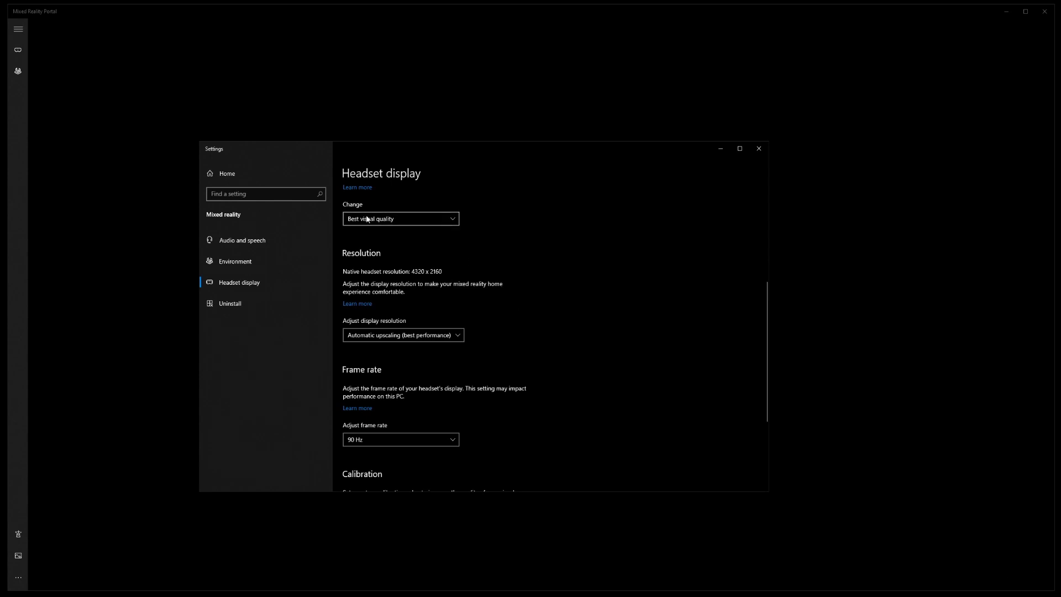
- Return input to the desktop and pick Optimize for performance as the experience option
{"action": "left_click", "coordinate": [422, 219]}
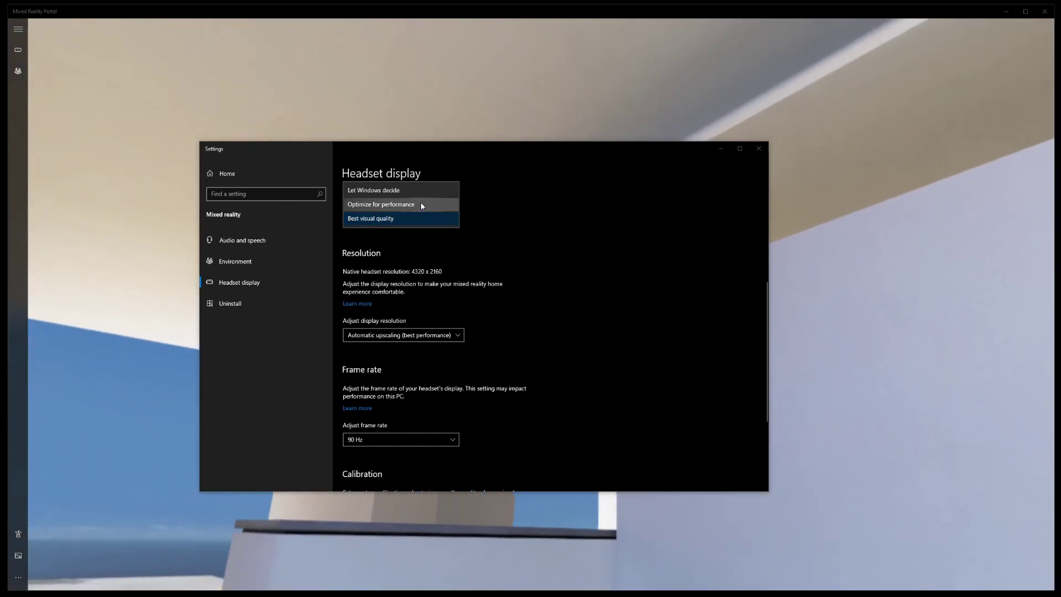
{"action": "left_click", "coordinate": [29, 431]}
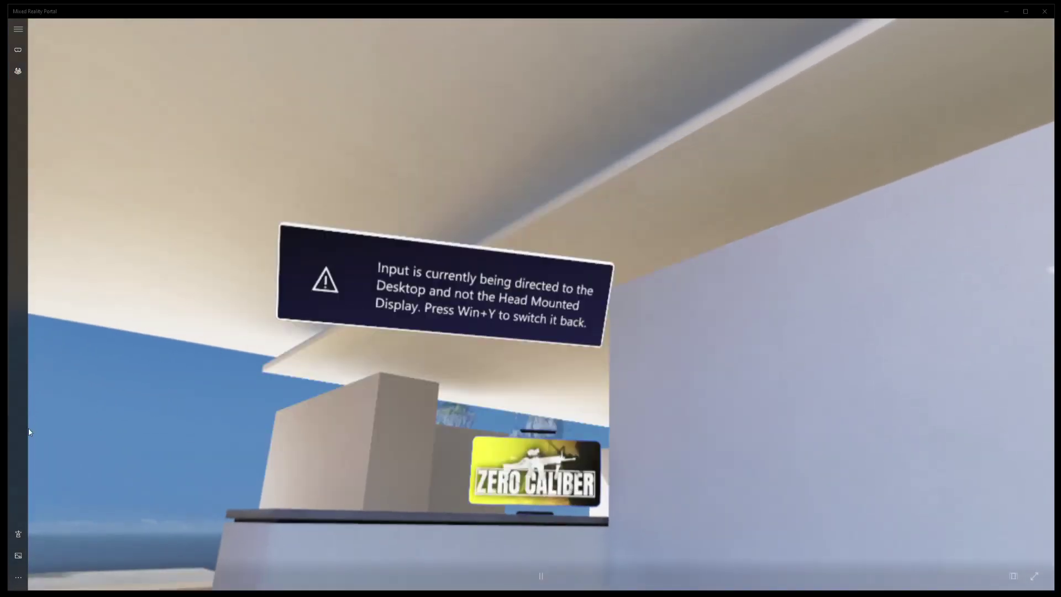
{"action": "key", "text": "alt+Tab"}
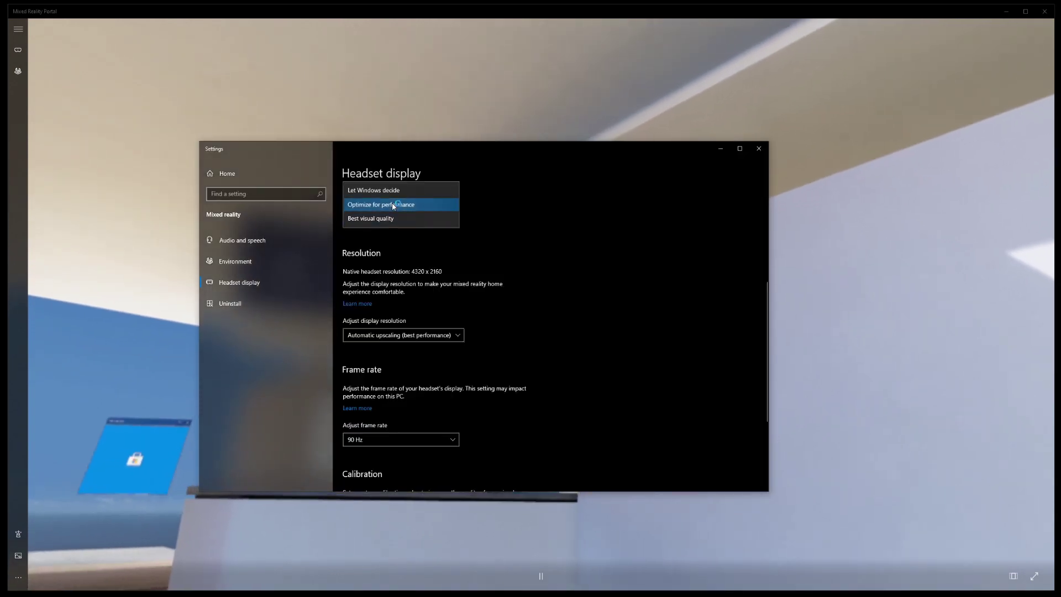
{"action": "left_click", "coordinate": [392, 205]}
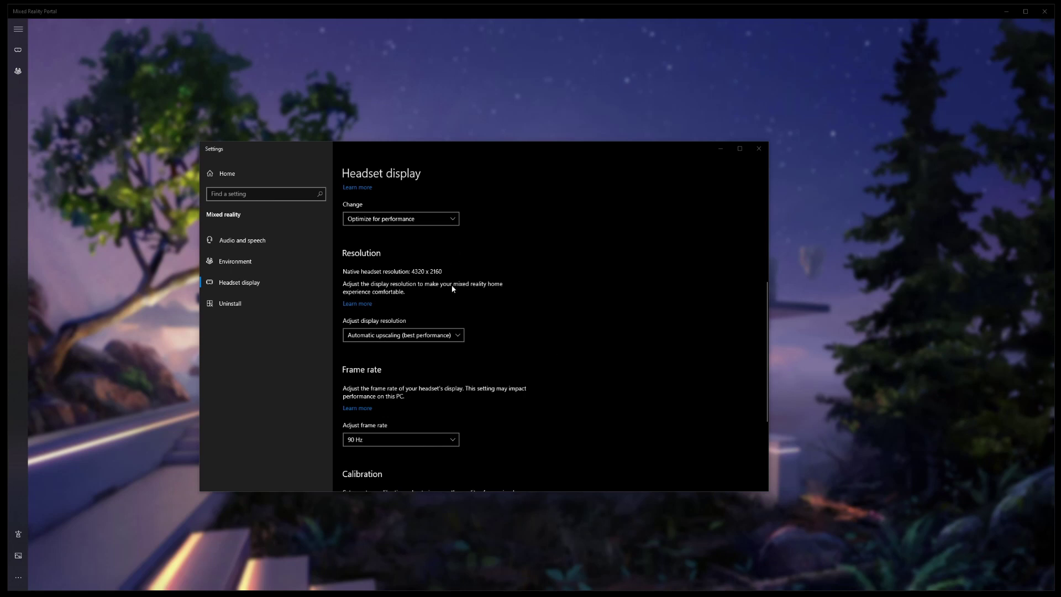
{"action": "left_click", "coordinate": [439, 221]}
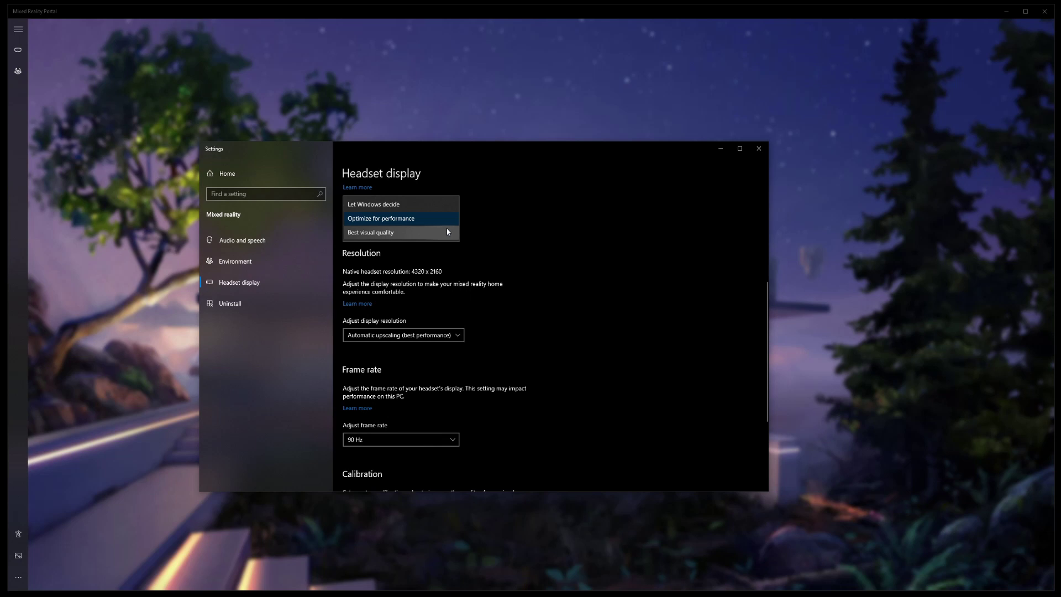
{"action": "left_click", "coordinate": [589, 256]}
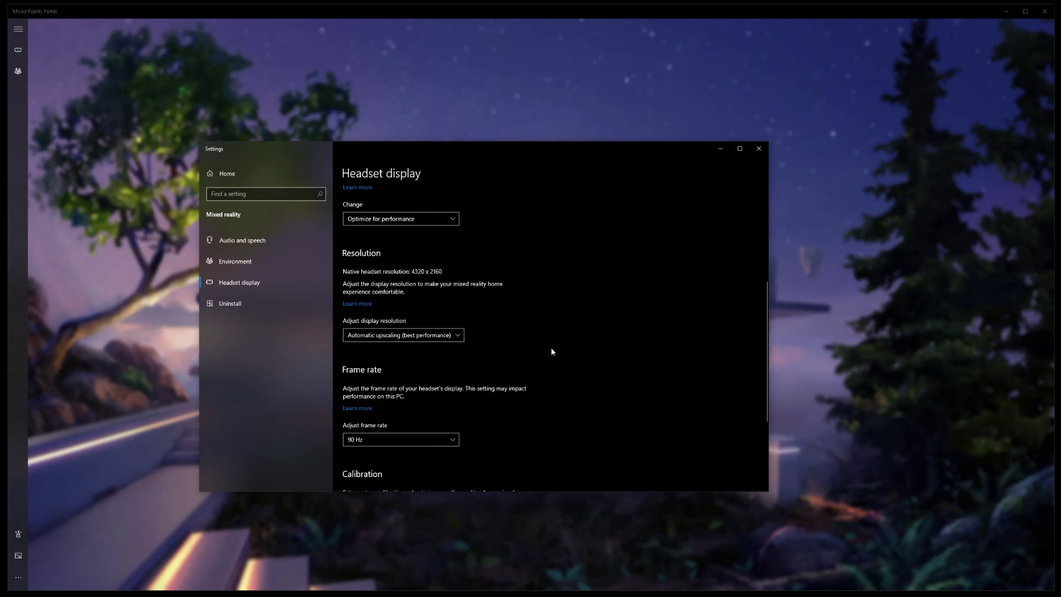
{"action": "scroll", "coordinate": [563, 309], "scroll_direction": "down", "scroll_amount": 3}
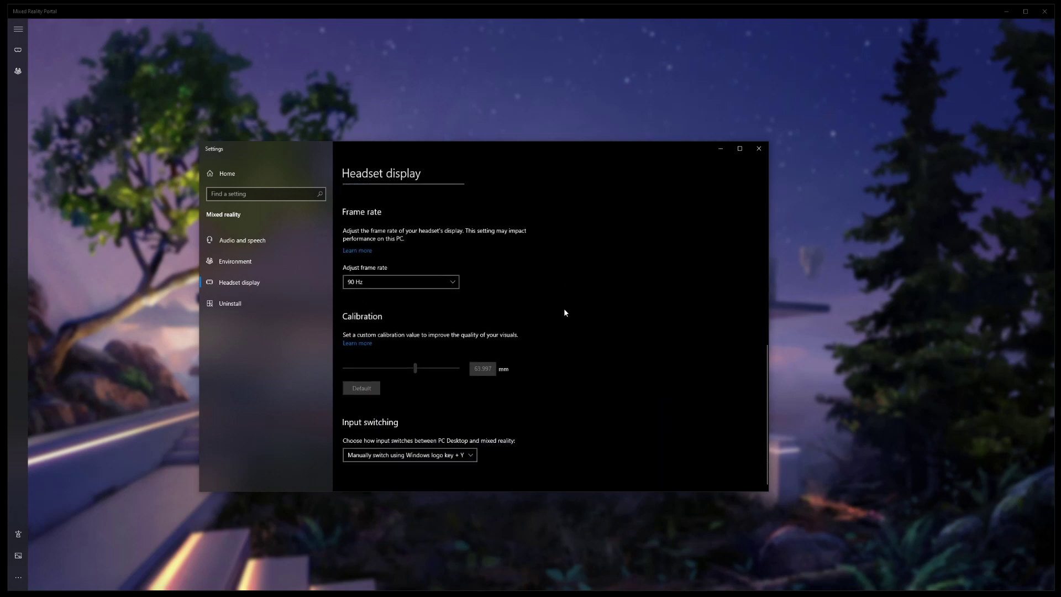
{"action": "scroll", "coordinate": [553, 304], "scroll_direction": "up", "scroll_amount": 10}
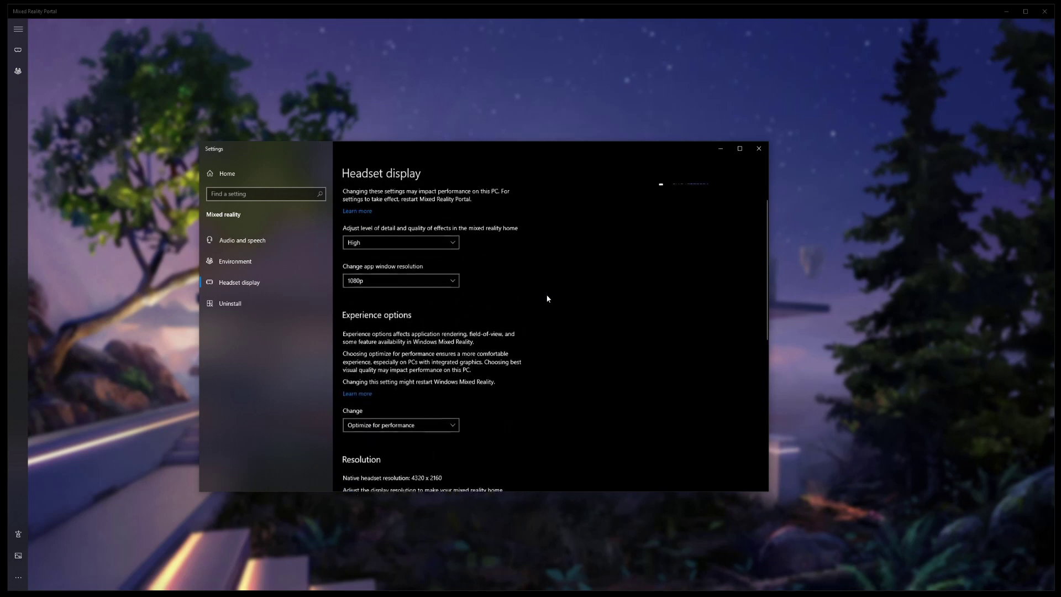
{"action": "scroll", "coordinate": [552, 302], "scroll_direction": "down", "scroll_amount": 7}
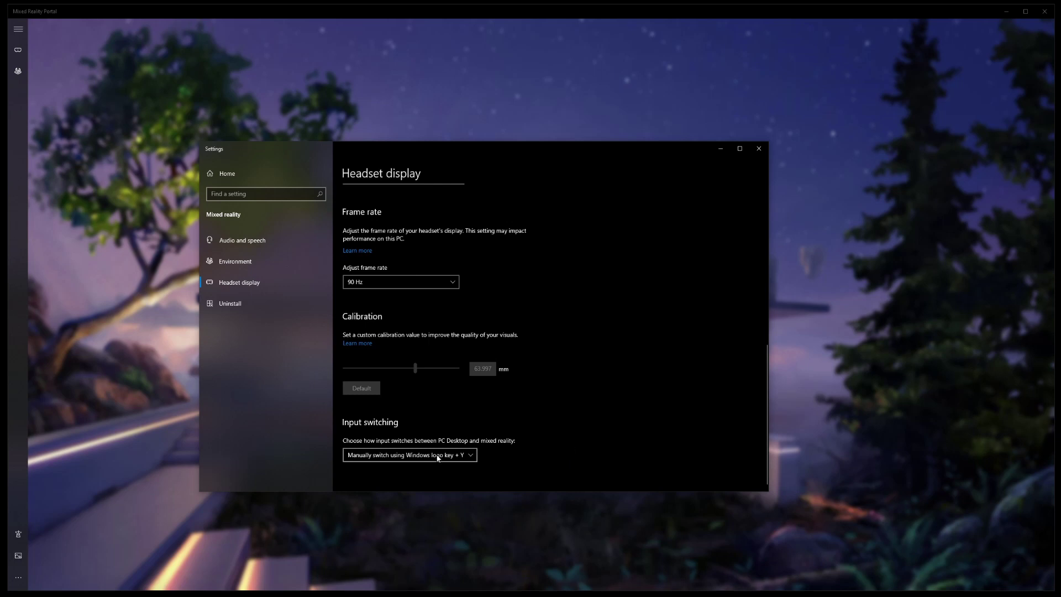
{"action": "scroll", "coordinate": [601, 419], "scroll_direction": "up", "scroll_amount": 1}
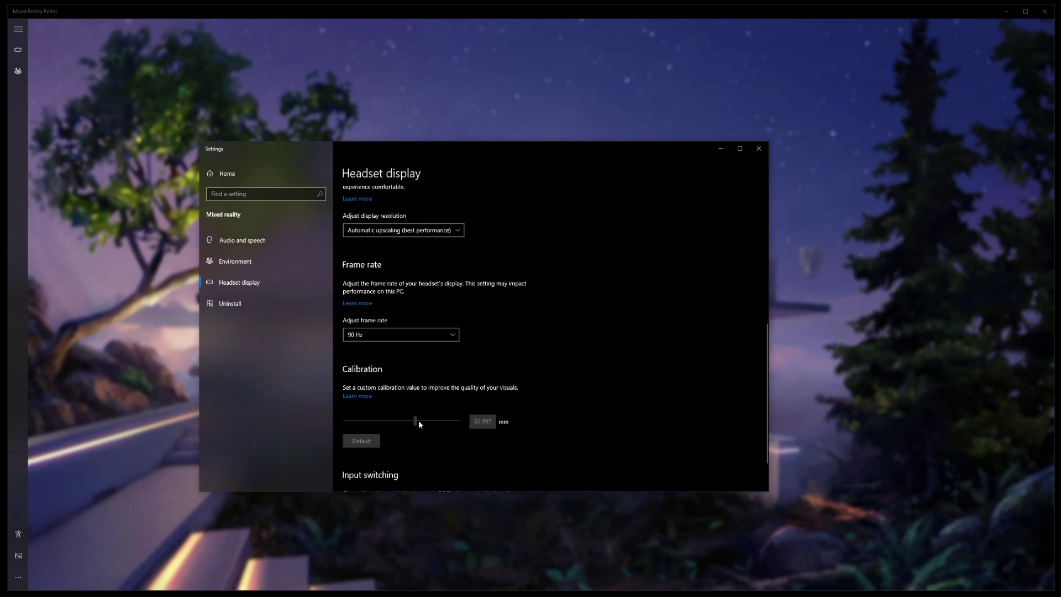
{"action": "scroll", "coordinate": [604, 412], "scroll_direction": "up", "scroll_amount": 2}
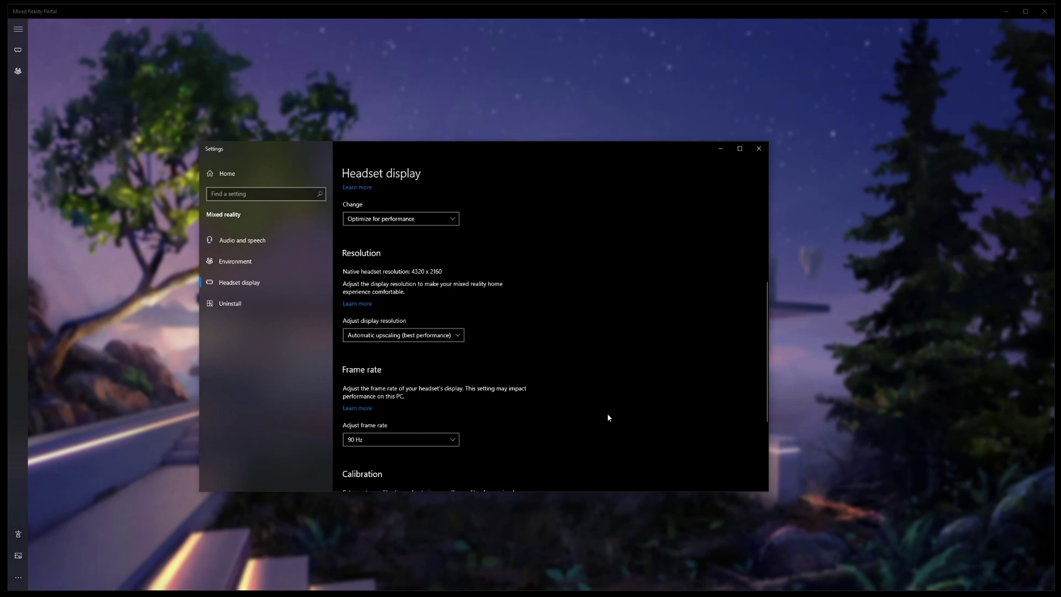
{"action": "scroll", "coordinate": [609, 417], "scroll_direction": "up", "scroll_amount": 4}
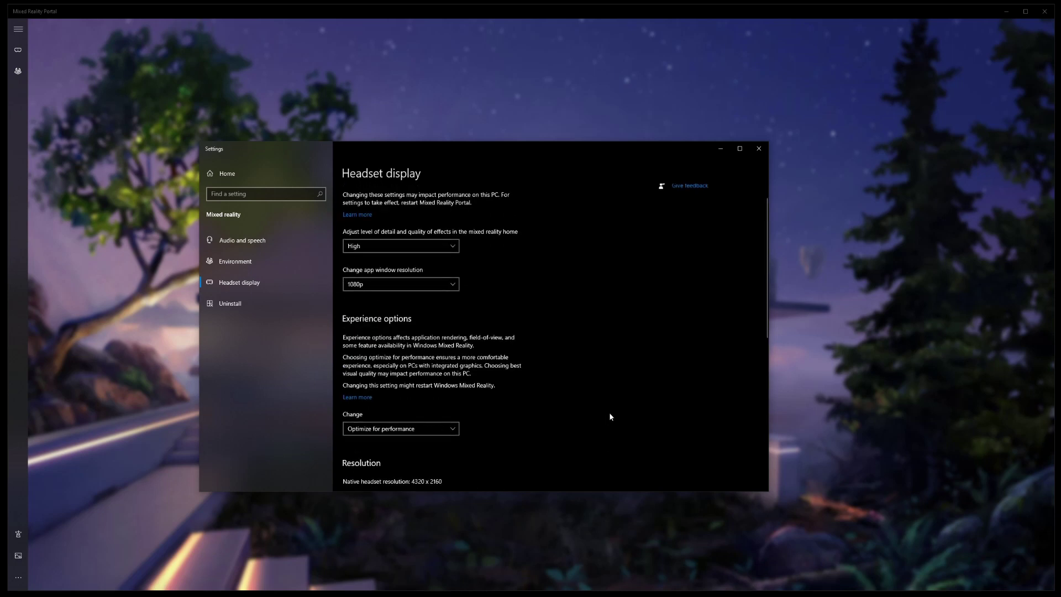